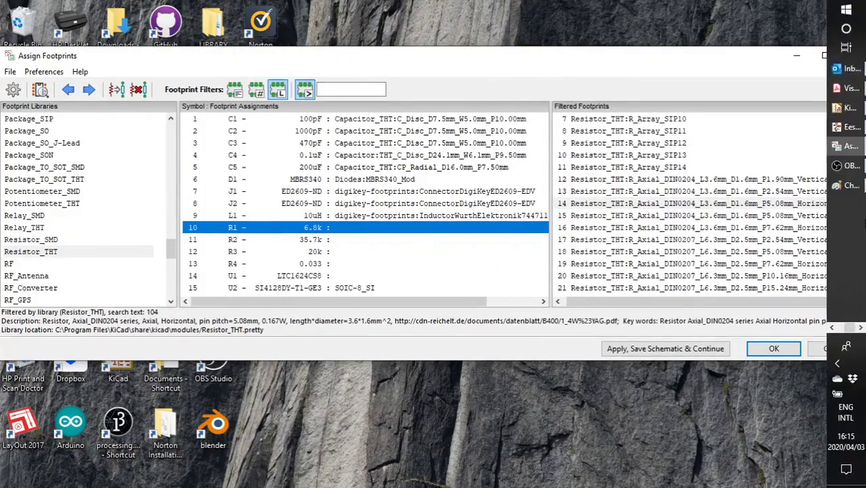
Check the resistor values in the Eeschema schematic, then minimize it to reveal the Vishay datasheet.
left_click(844, 136)
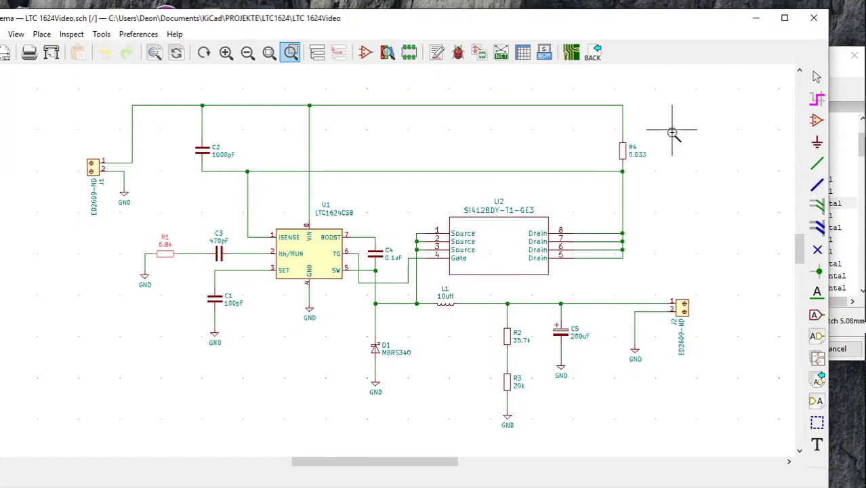
left_click(756, 18)
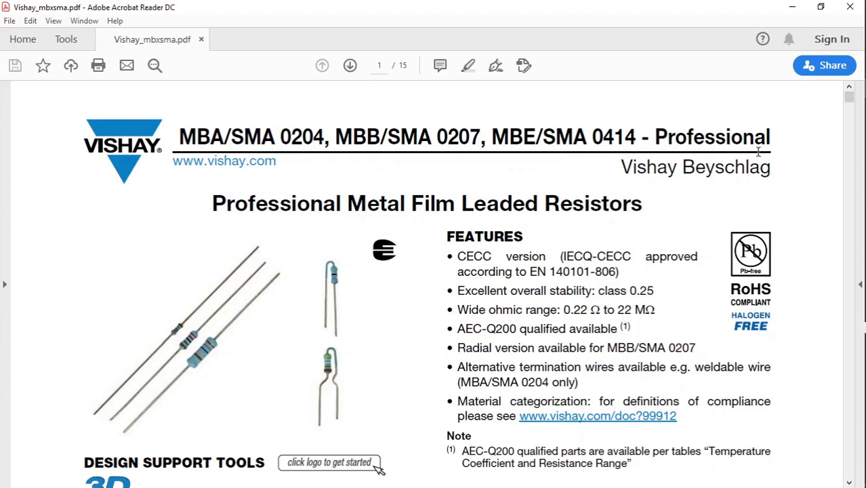
Scroll the Vishay datasheet to page 2's maximum resistance change at rated dissipation table.
scroll(180, 212, "down", 10)
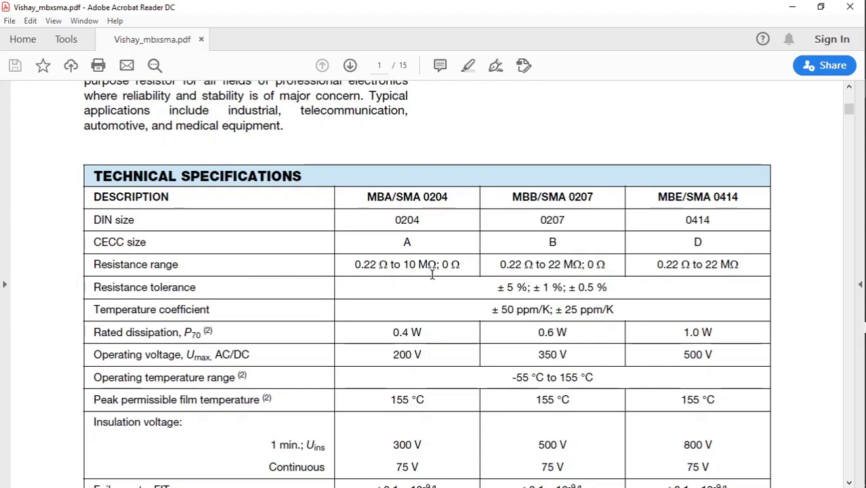
scroll(432, 276, "down", 3)
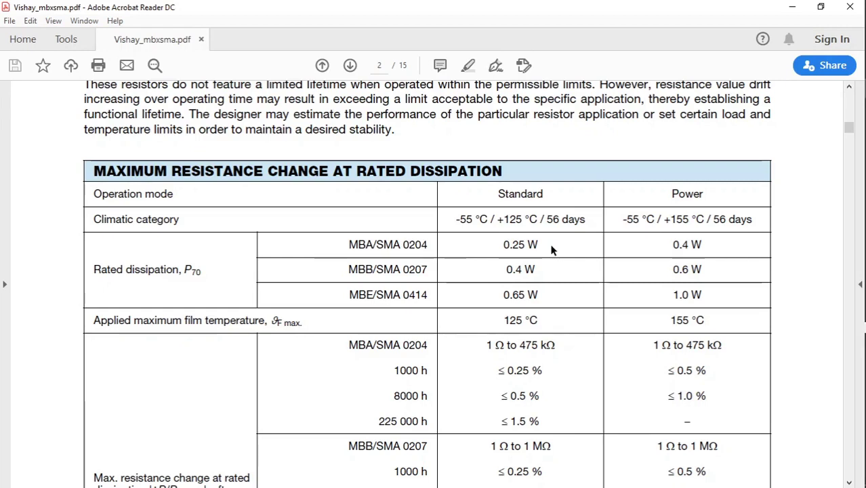
Drag the scrollbar down to page 13's DIMENSIONS table for the MBA/SMA 0204 resistor.
left_click_drag(850, 127, 848, 400)
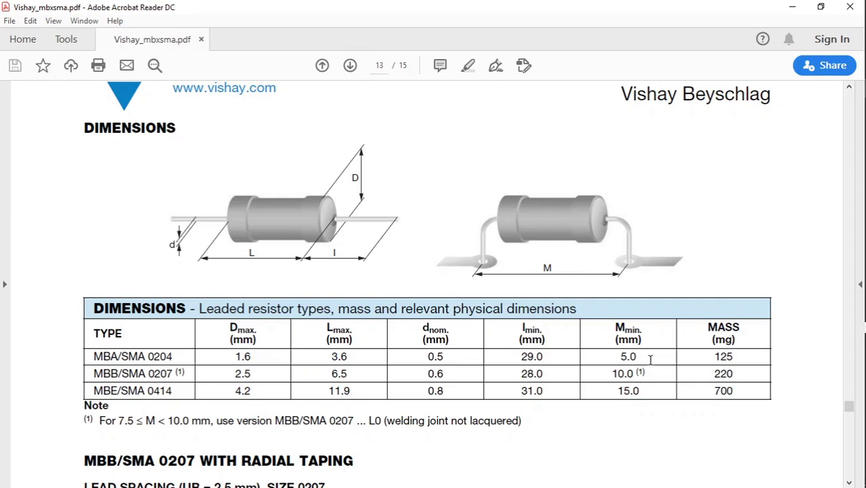
Check the tutorial's R_Axial_L3.6mm_D1.6mm_P5.00mm footprint for the MBA/SMA 0204, then return to Assign Footprints.
key("alt+Tab")
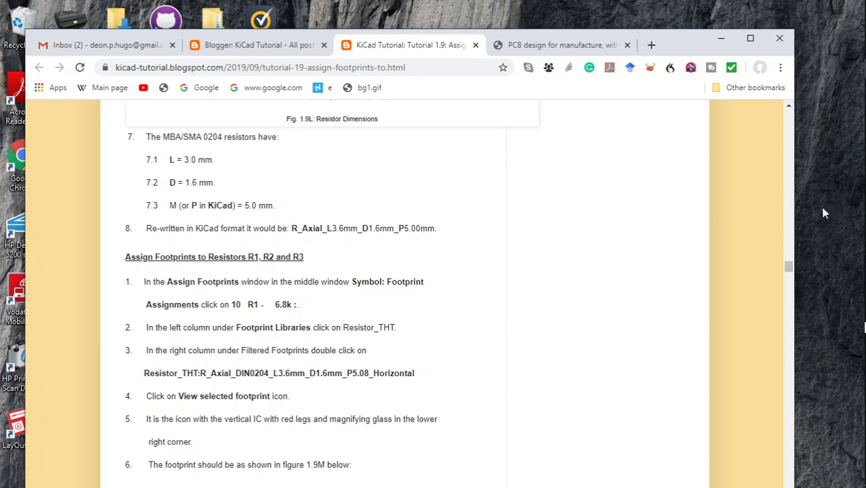
key("alt+Tab")
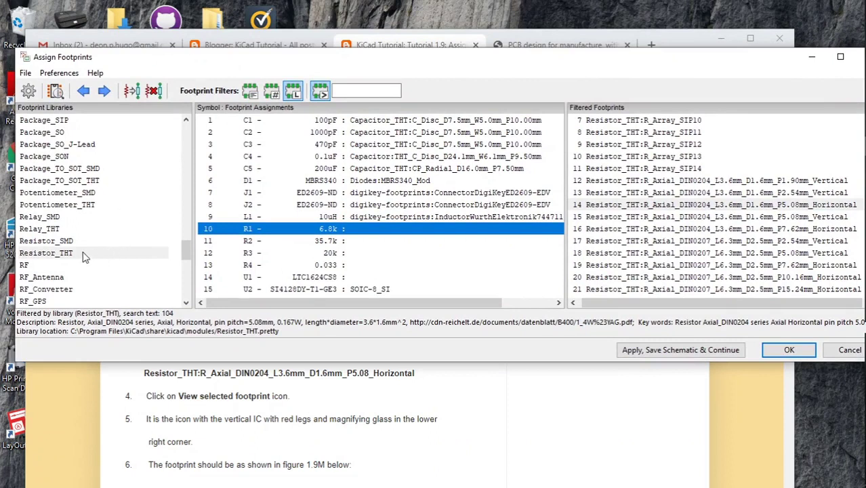
Filter by the Resistor_THT library and select R_Axial_DIN0204_L3.6mm_D1.6mm_P5.08mm_Horizontal.
left_click(68, 241)
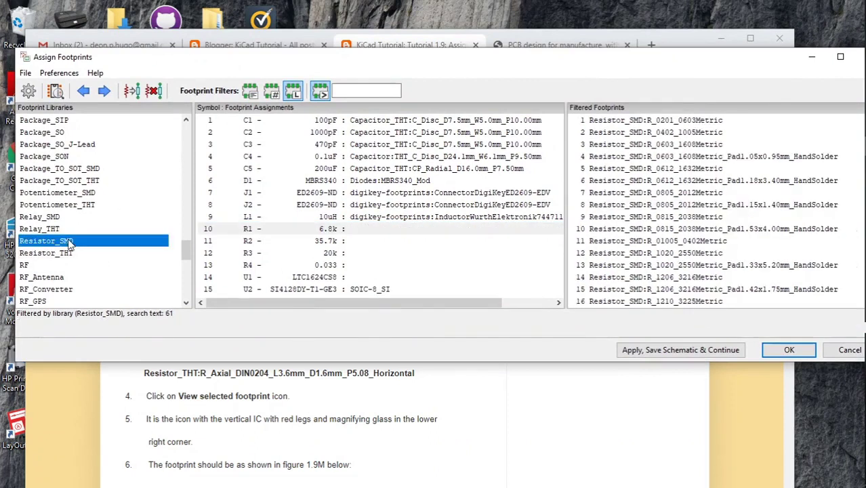
left_click(61, 255)
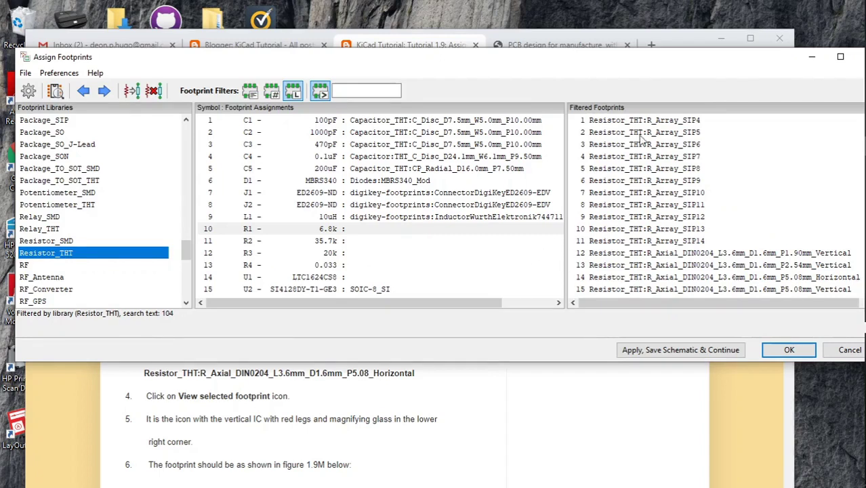
left_click_drag(636, 69, 607, 67)
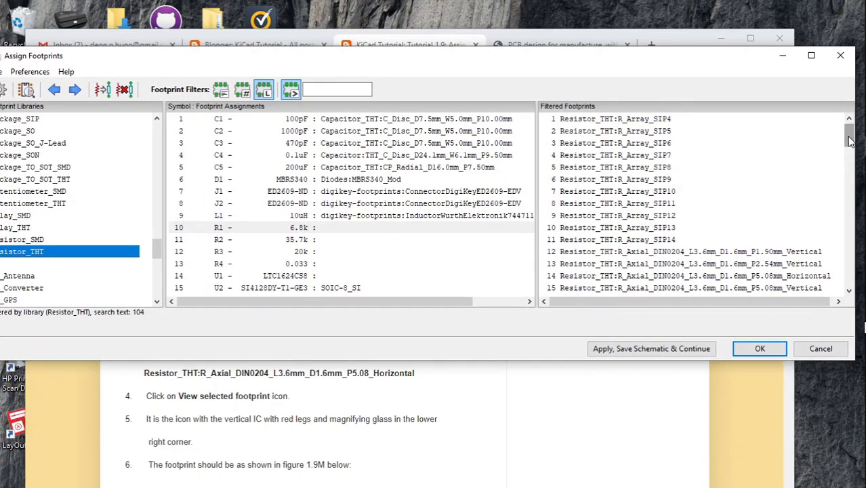
left_click_drag(851, 141, 851, 145)
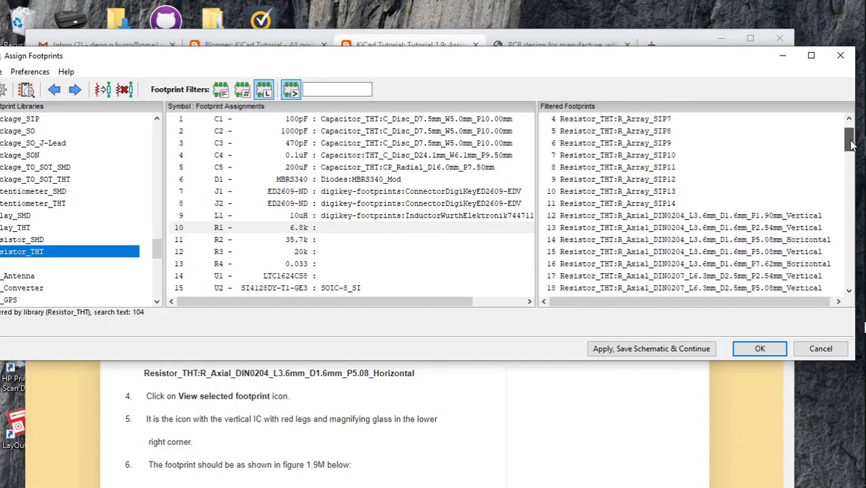
left_click(574, 240)
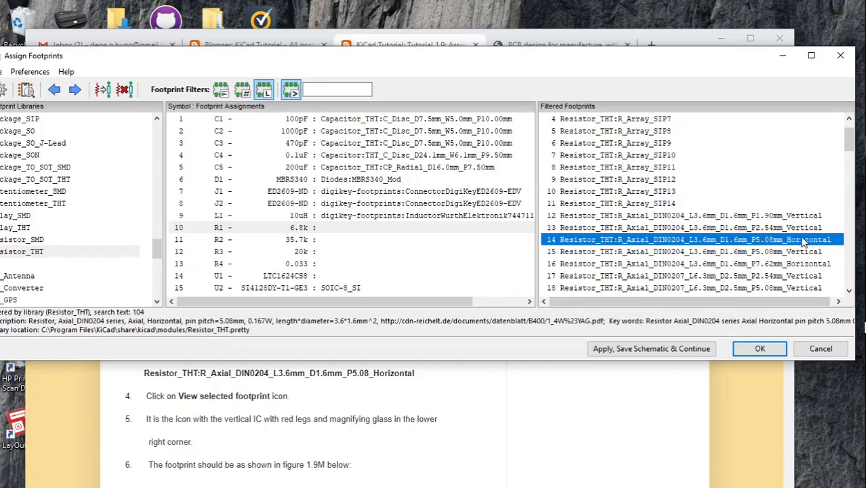
Assign the DIN0204 P5.08mm horizontal footprint to R1 (6.8k), R2 (35.7k) and R3 (20k).
left_click(346, 231)
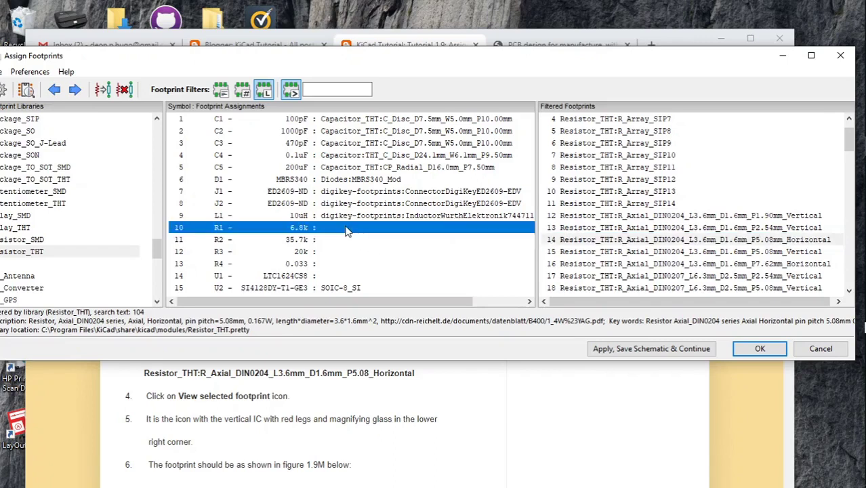
double_click(591, 240)
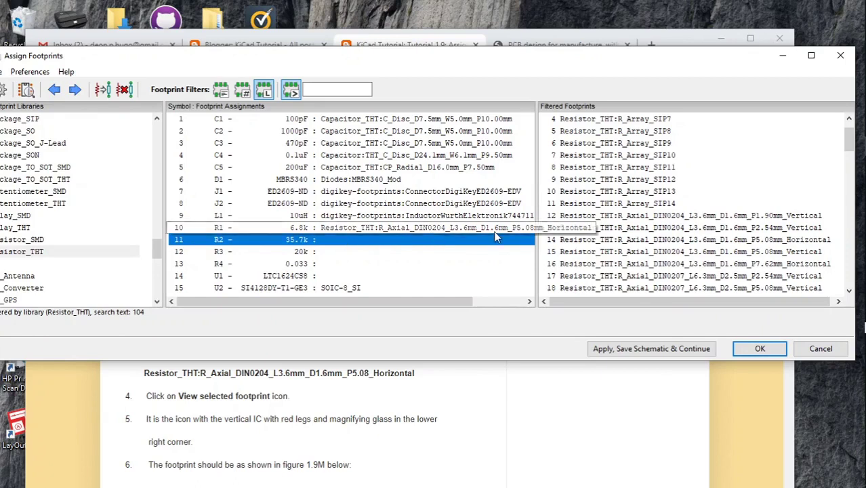
double_click(581, 240)
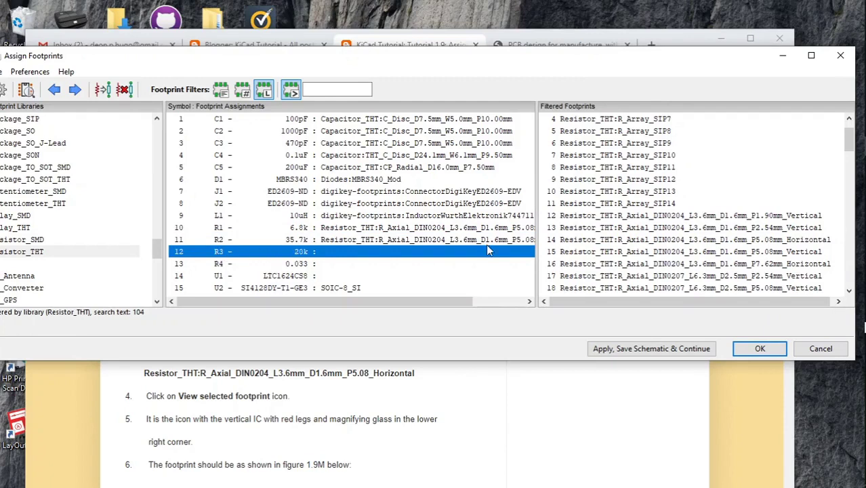
left_click(609, 240)
double_click(609, 240)
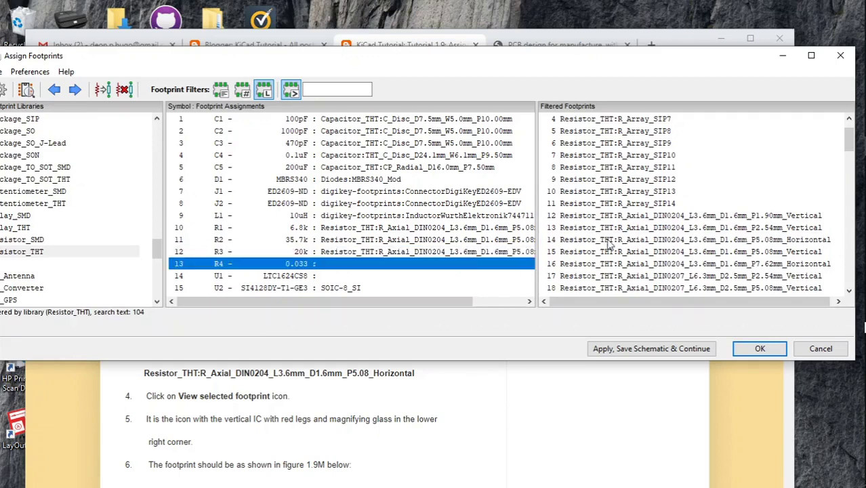
left_click(426, 252)
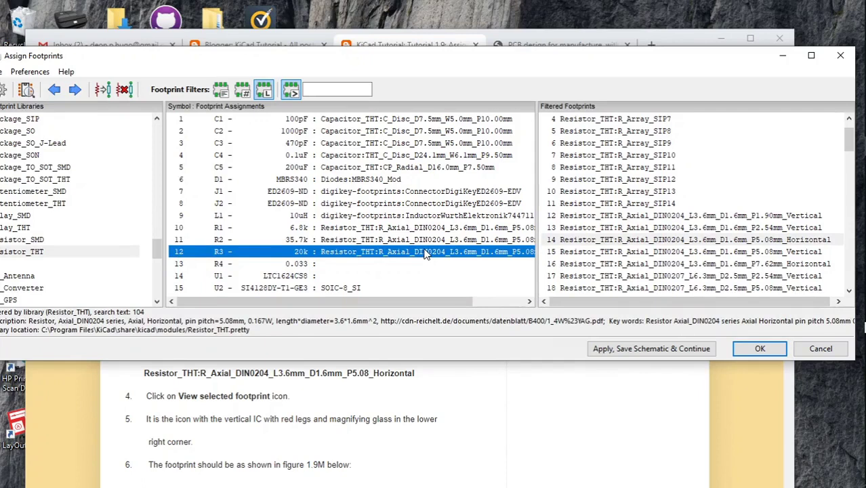
Open R3's DIN0204 footprint in the viewer, maximize the viewer and zoom in on the footprint.
right_click(426, 254)
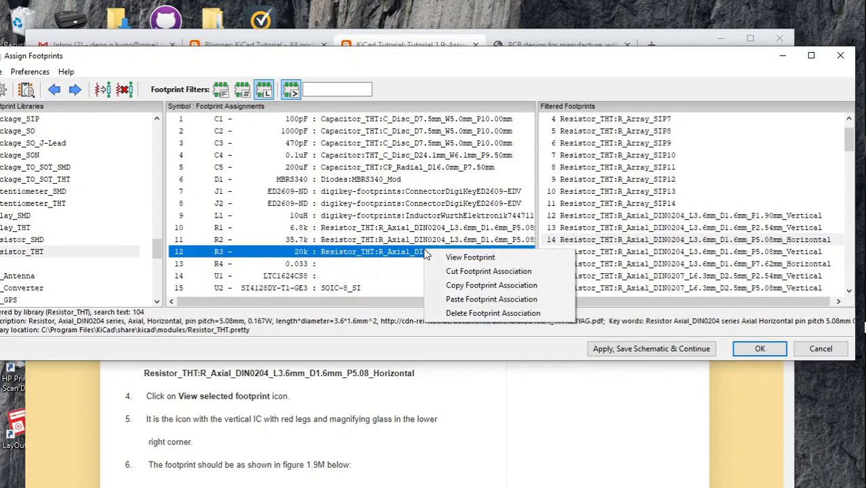
left_click(468, 258)
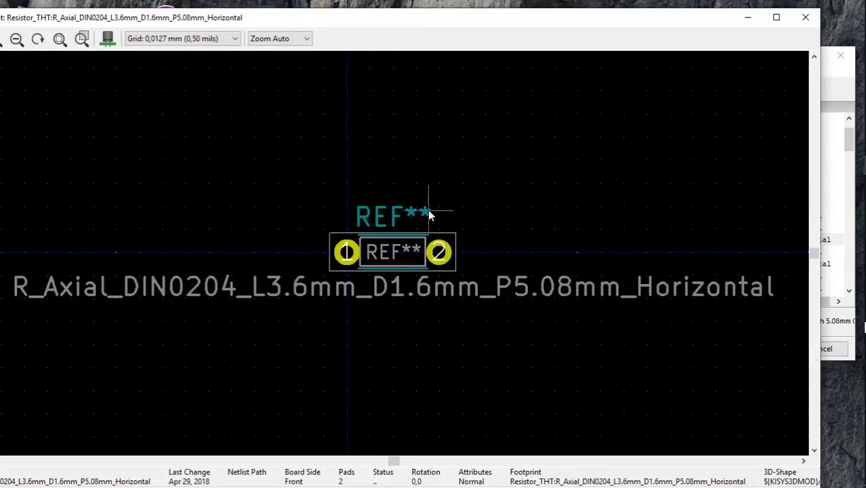
double_click(351, 15)
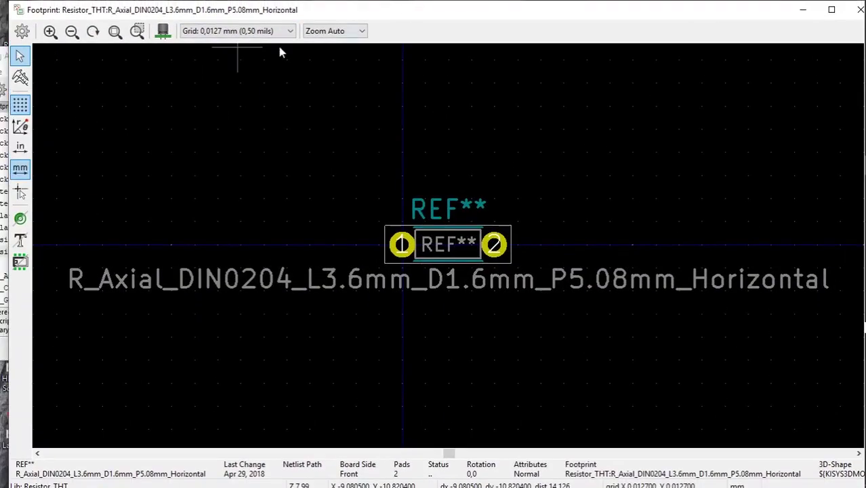
left_click(137, 30)
left_click_drag(337, 154, 568, 301)
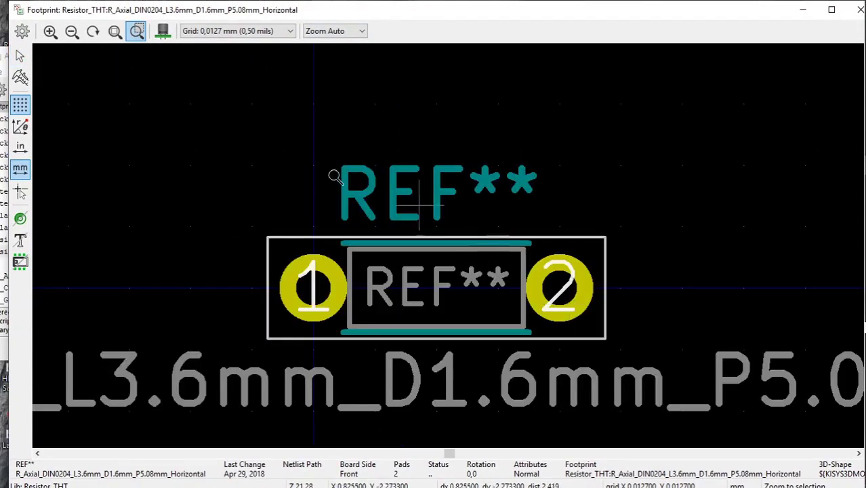
left_click(20, 78)
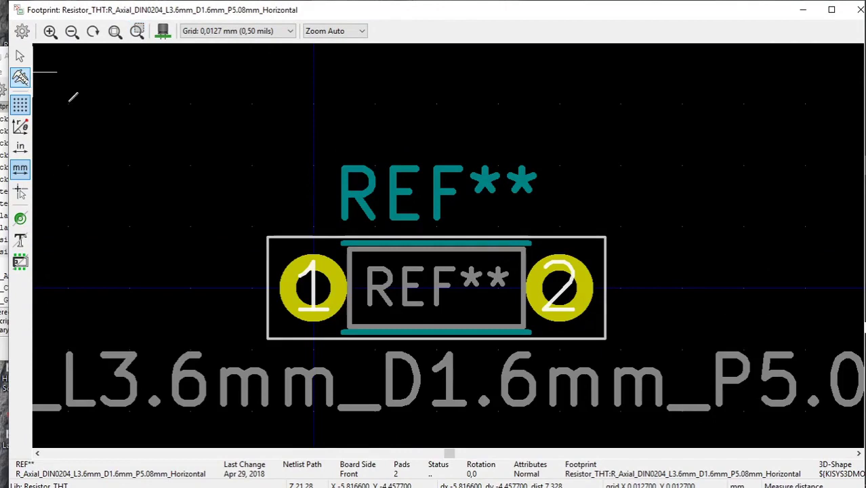
left_click(313, 288)
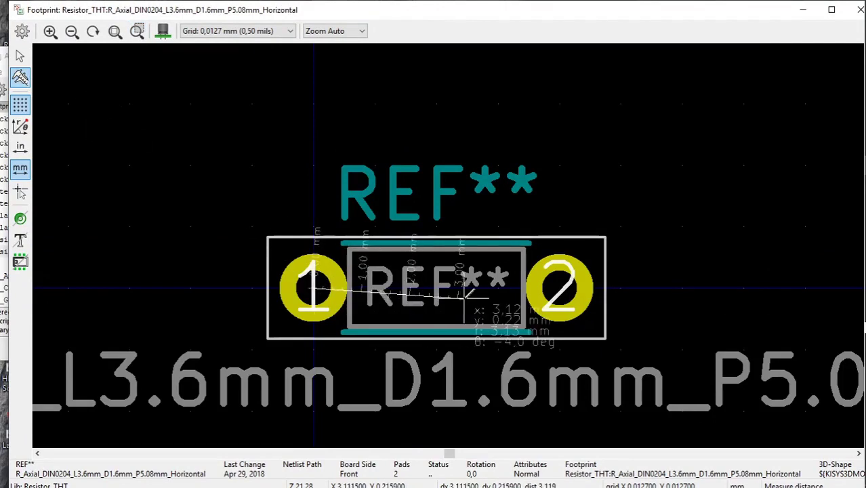
left_click(560, 288)
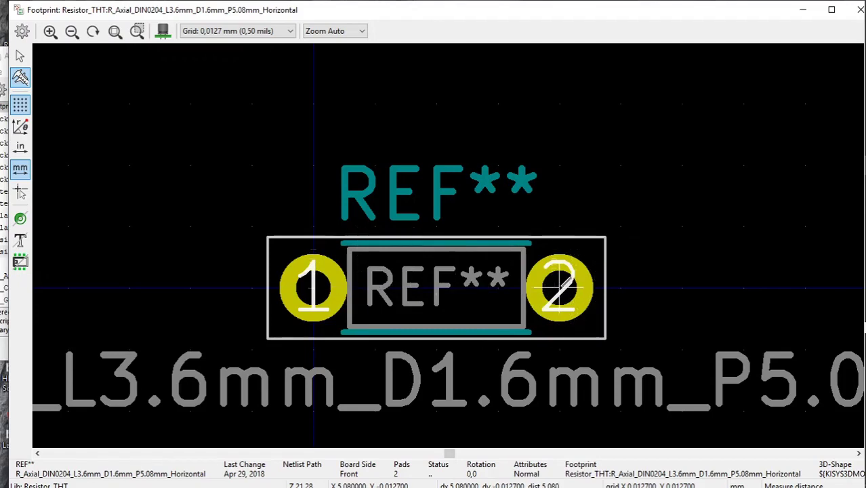
left_click(471, 329)
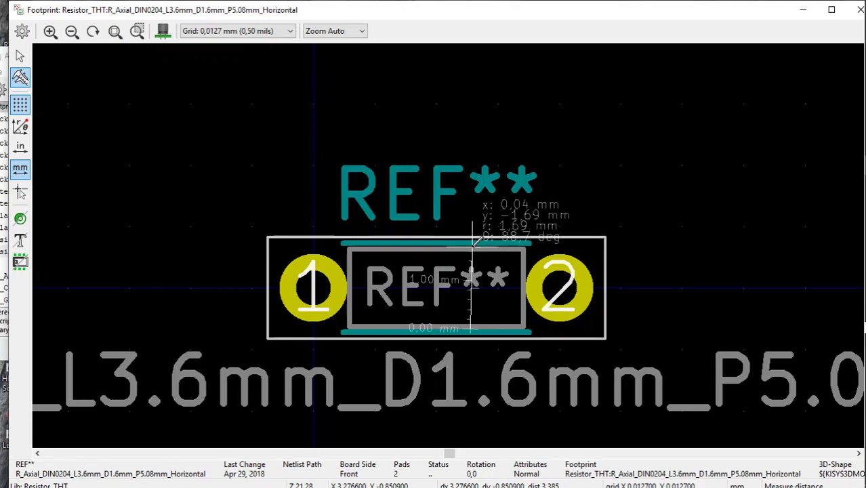
key("Escape")
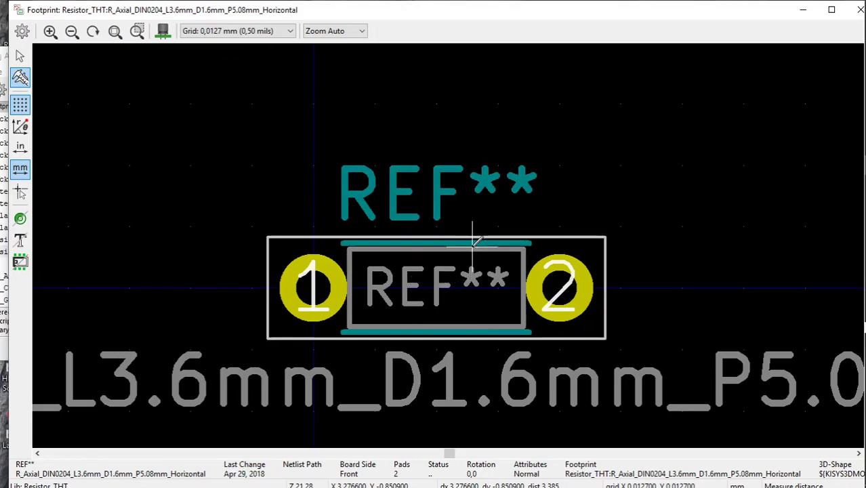
left_click(350, 287)
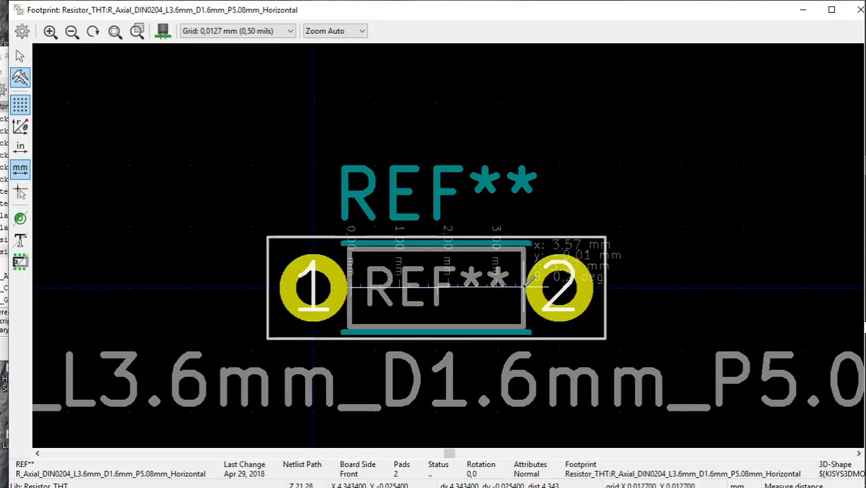
left_click(526, 286)
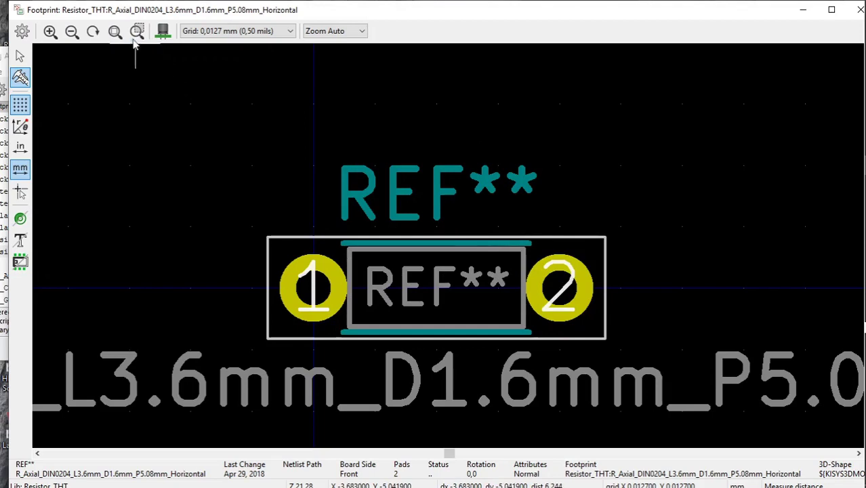
Zoom in on pad 1, measure its drill hole diameter, then restore the viewer to a smaller window.
left_click(136, 32)
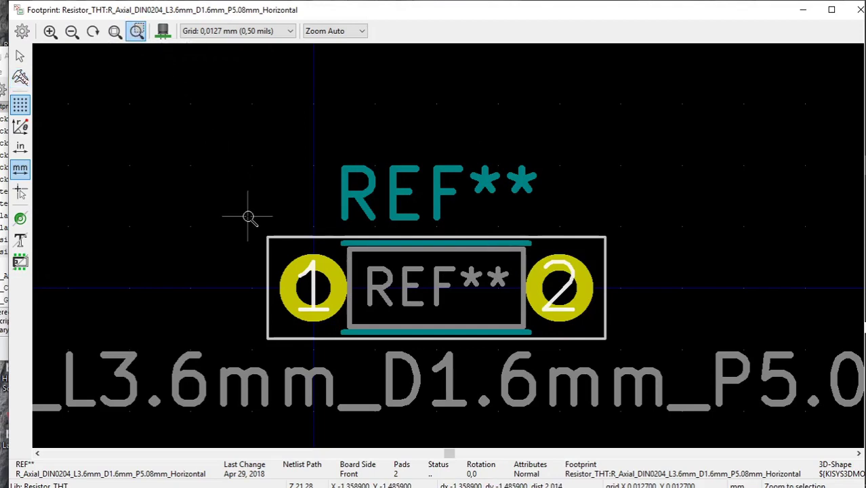
left_click_drag(249, 217, 383, 372)
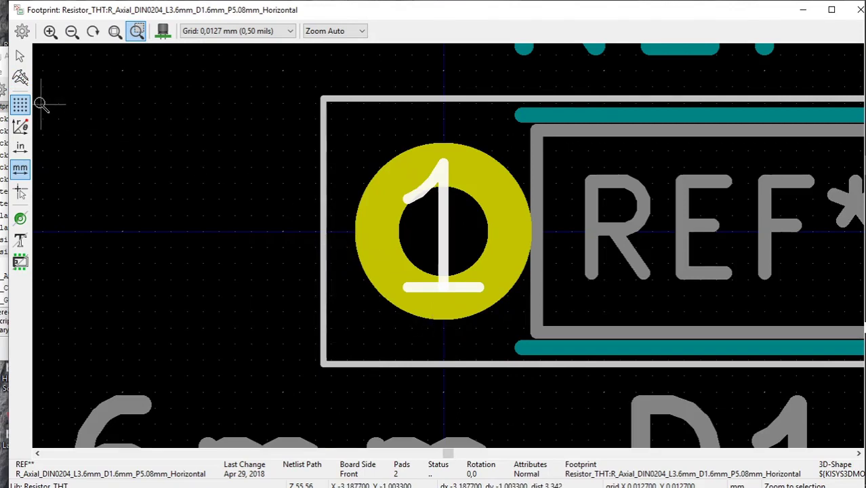
left_click(20, 78)
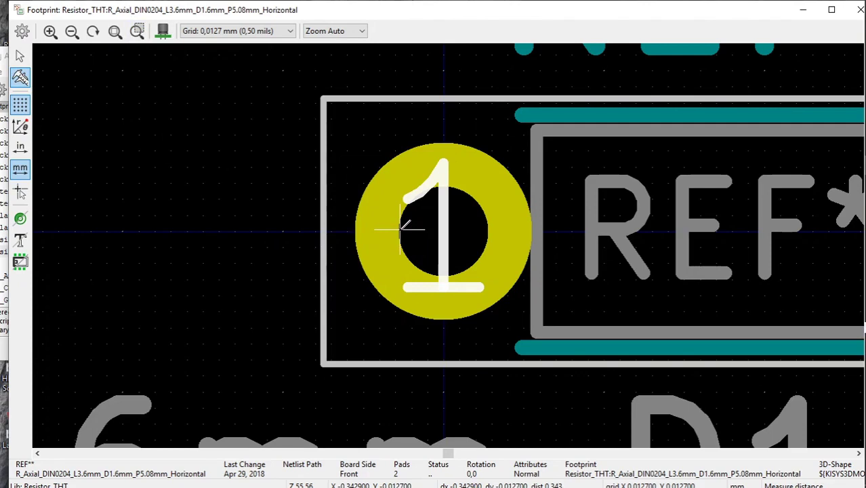
left_click(400, 231)
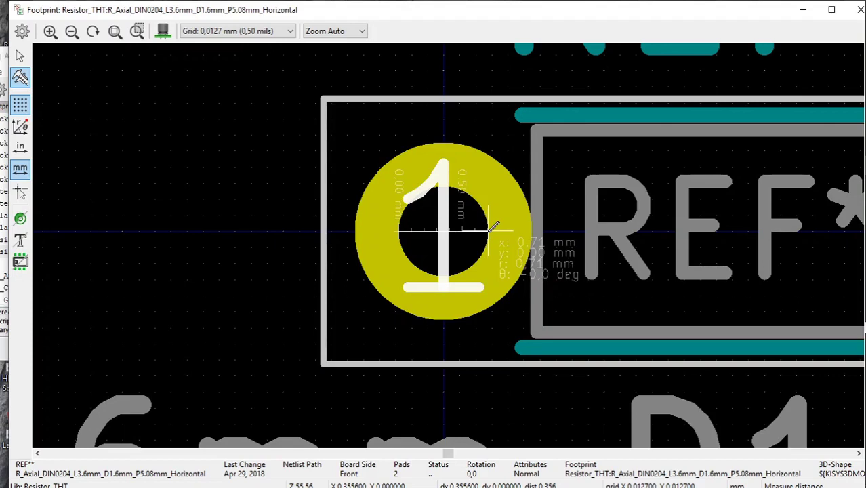
key("Escape")
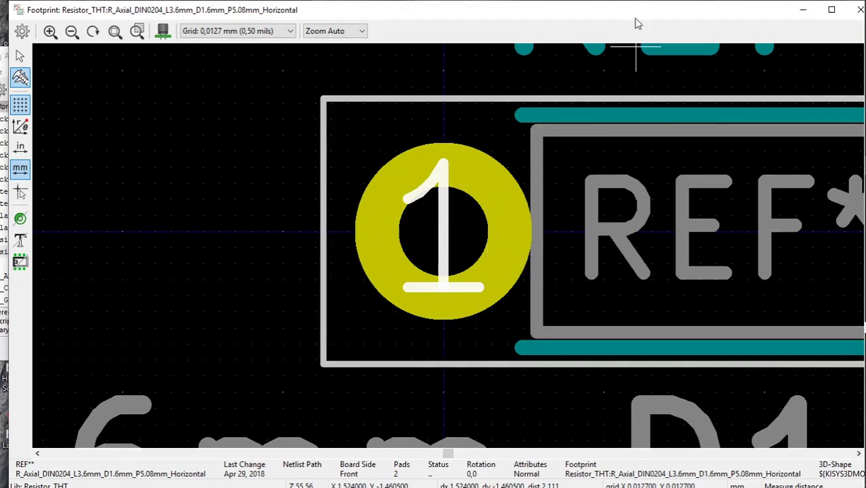
left_click_drag(637, 19, 576, 47)
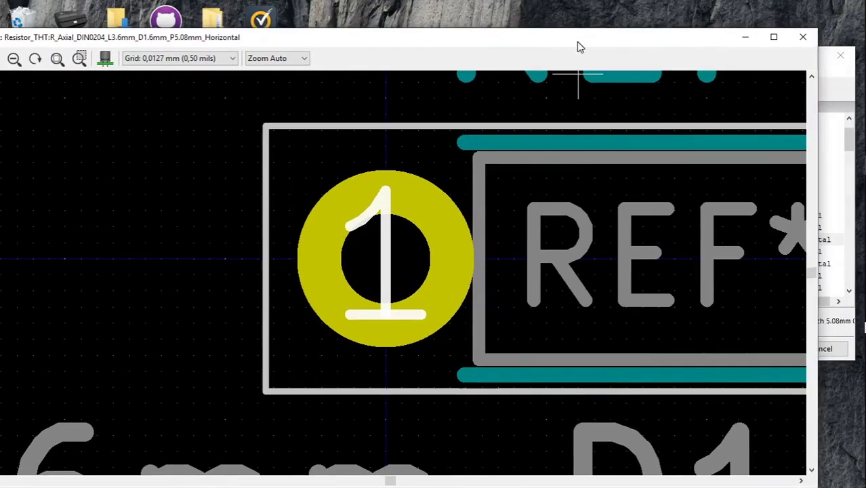
Close the footprint viewer and apply the R1–R3 assignments, saving the schematic.
left_click(807, 39)
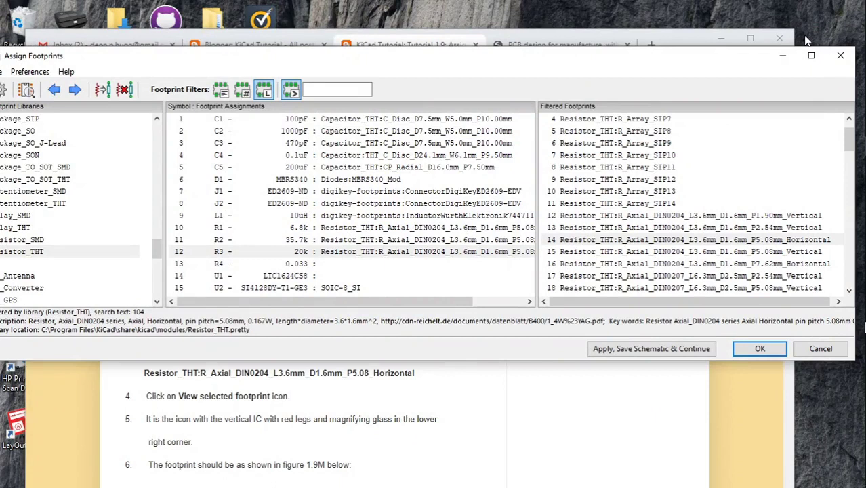
left_click(636, 352)
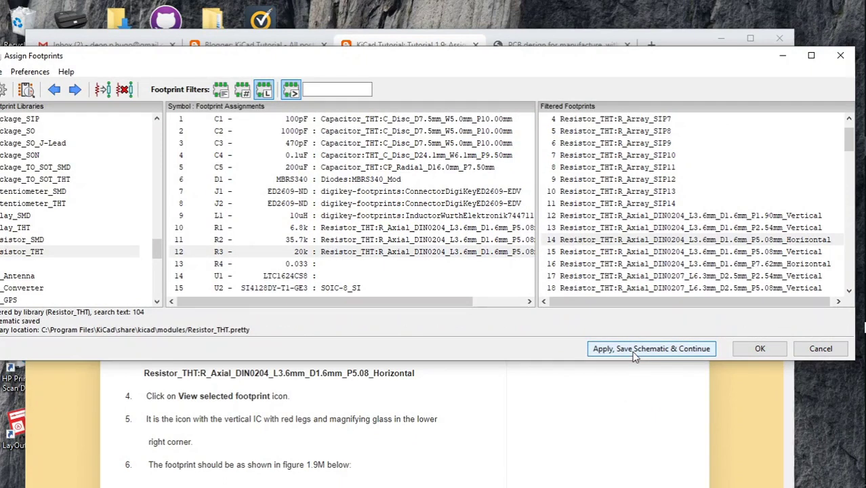